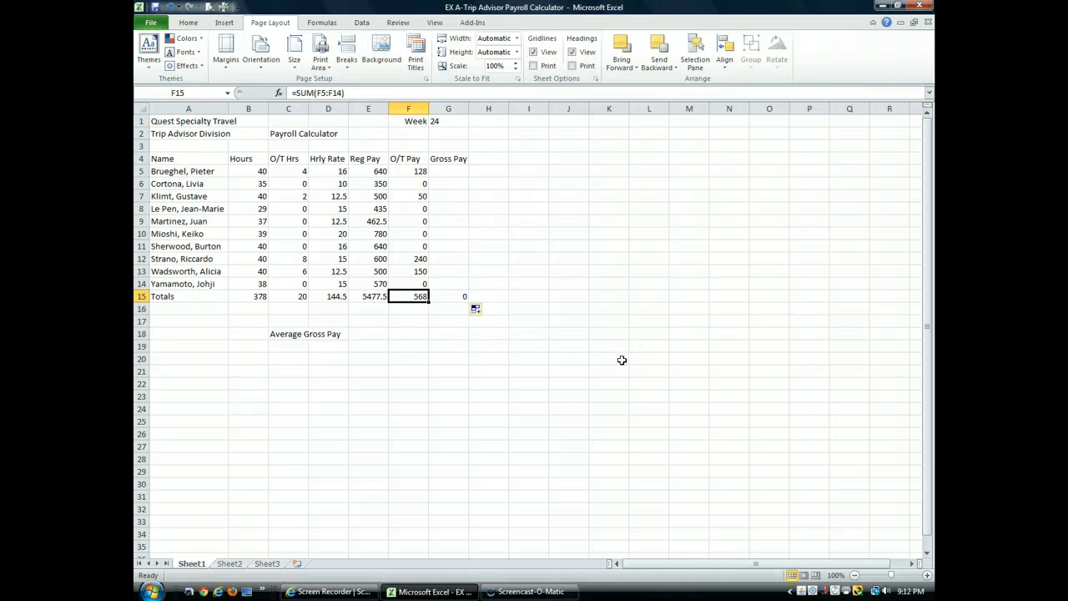
pyautogui.click(216, 168)
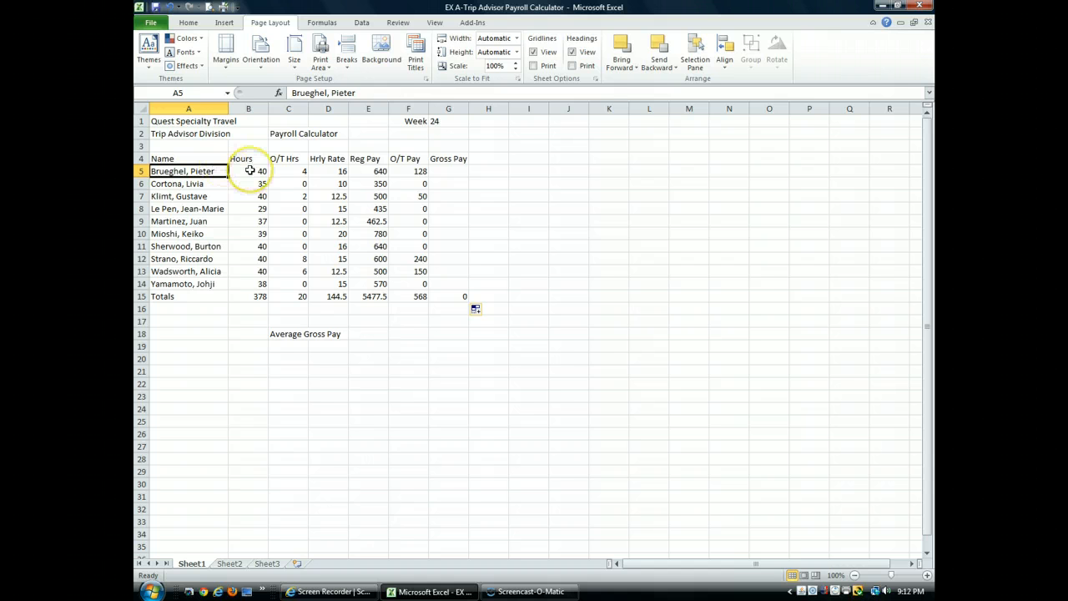
pyautogui.click(249, 181)
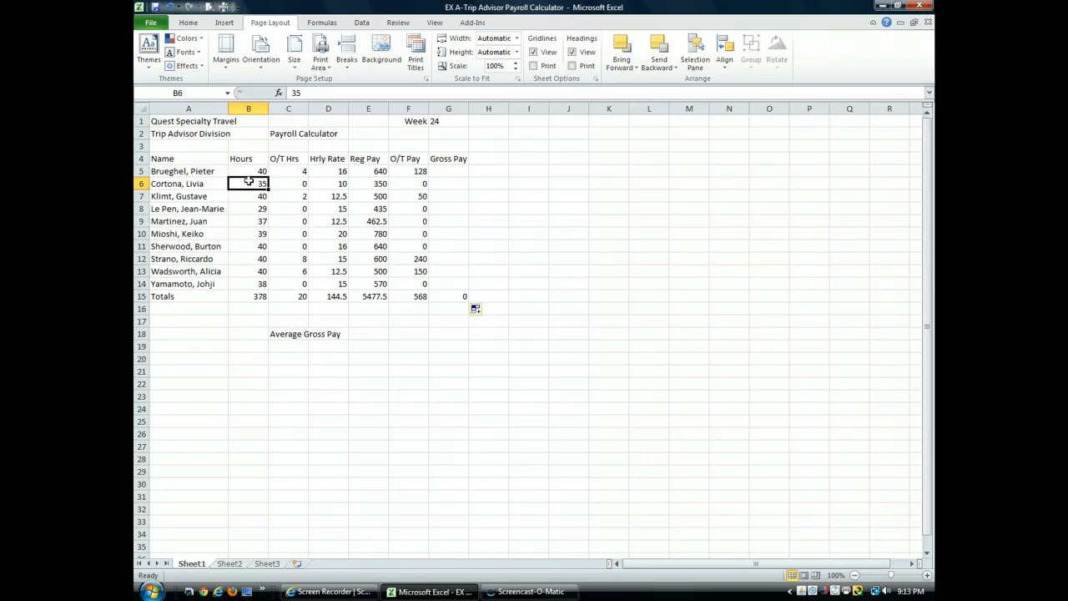
pyautogui.click(177, 222)
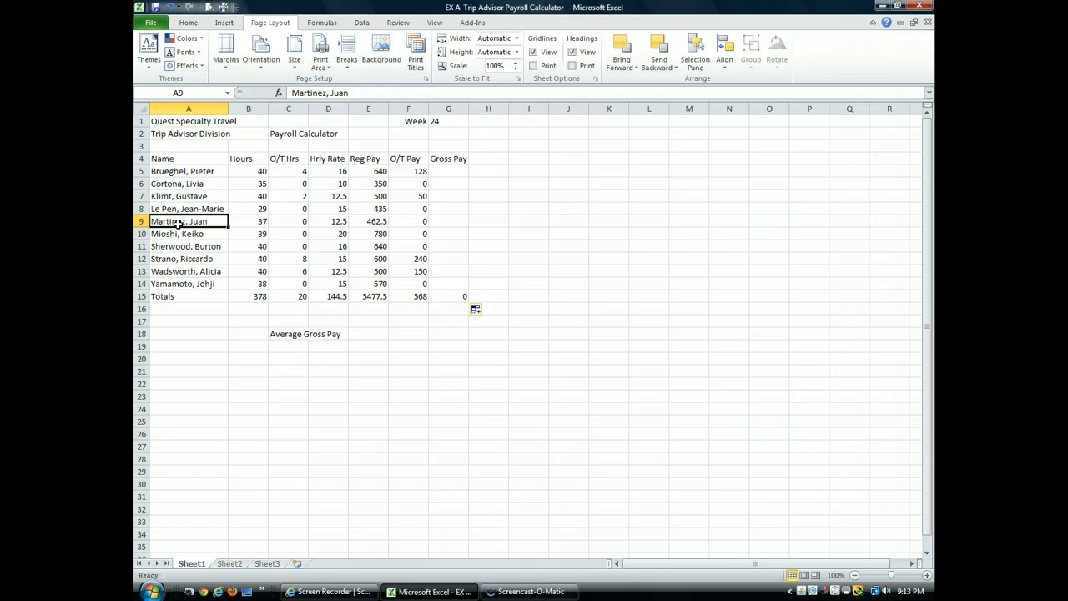
pyautogui.click(299, 259)
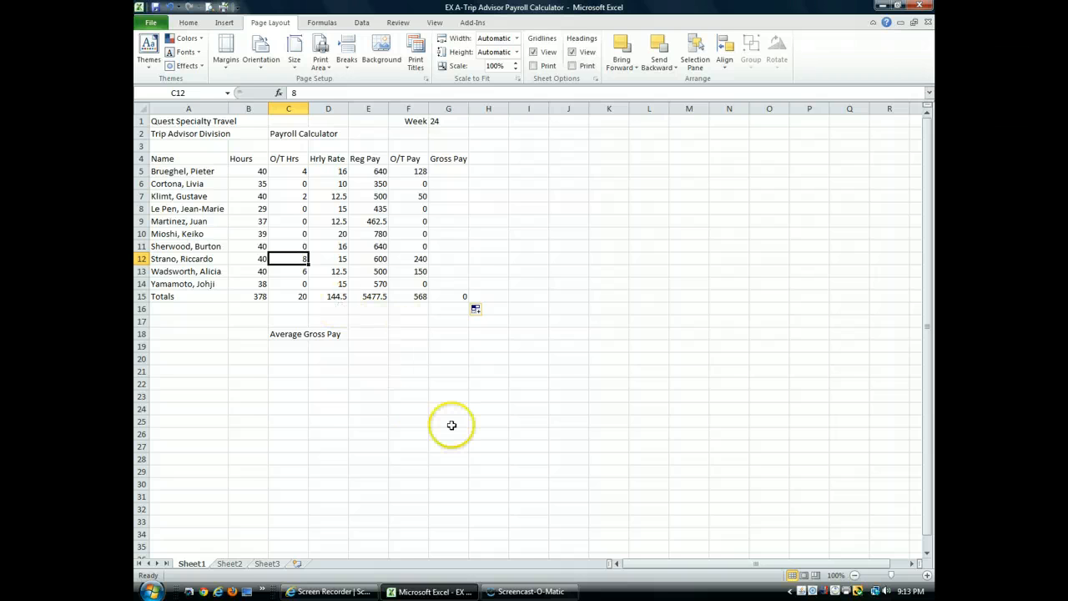
# - Correct the spelling of the employee's first name in cell A5 by removing the letter i
pyautogui.click(193, 172)
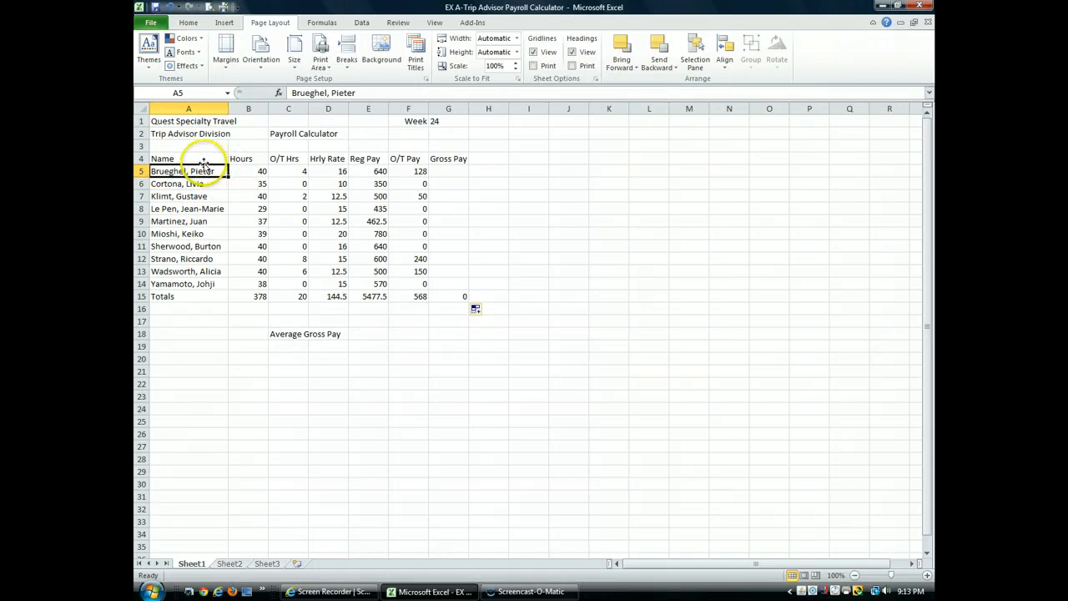
pyautogui.click(376, 92)
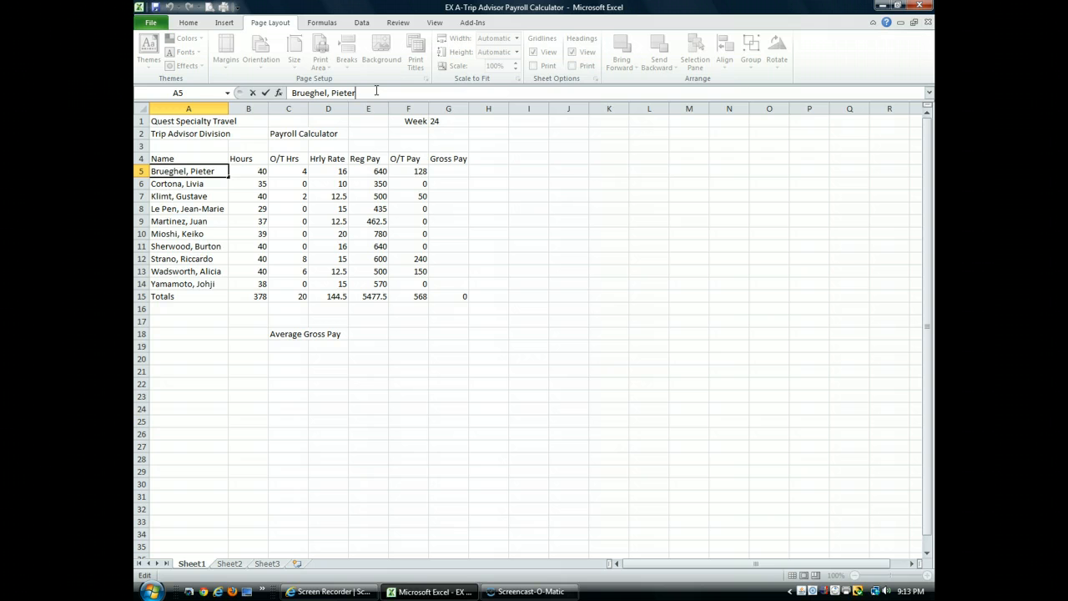
pyautogui.click(360, 93)
pyautogui.press('BackSpace')
pyautogui.click(430, 166)
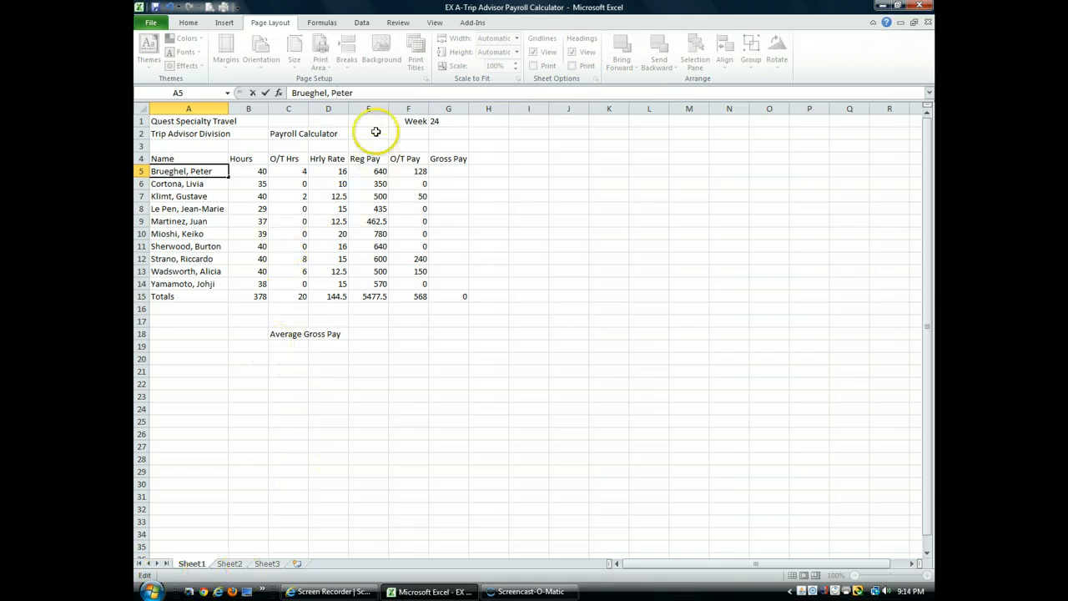
pyautogui.click(265, 93)
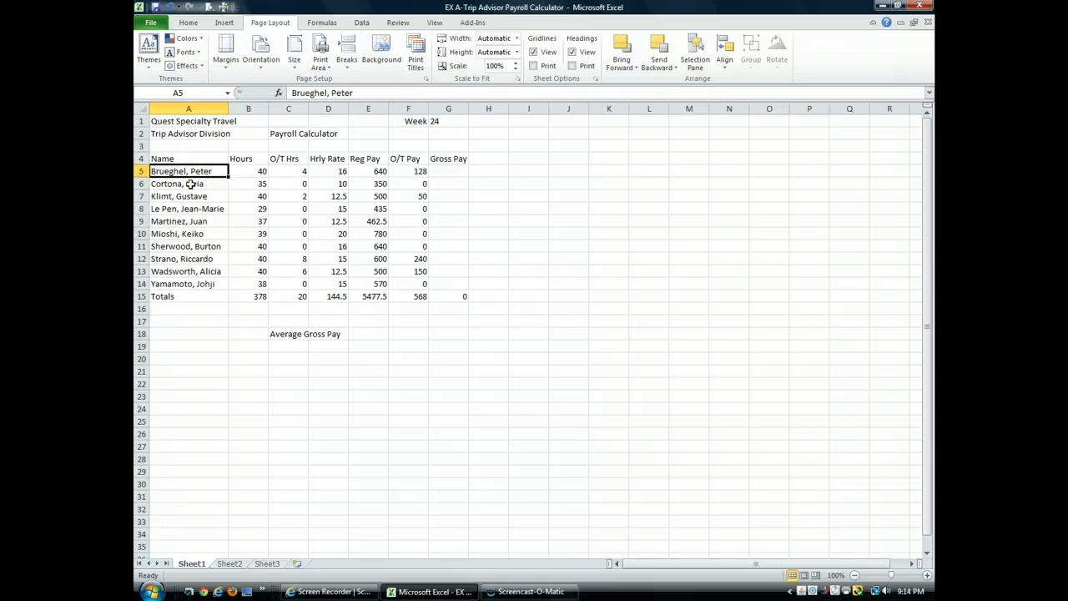
# - Set the Hours value in cell B6 to 38
pyautogui.click(261, 186)
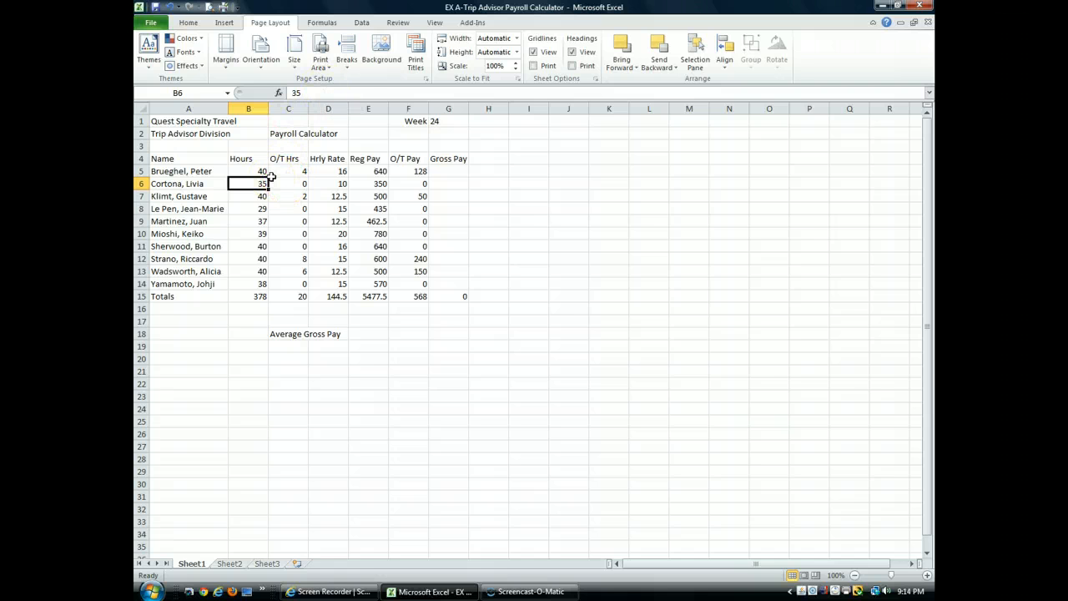
pyautogui.press('F2')
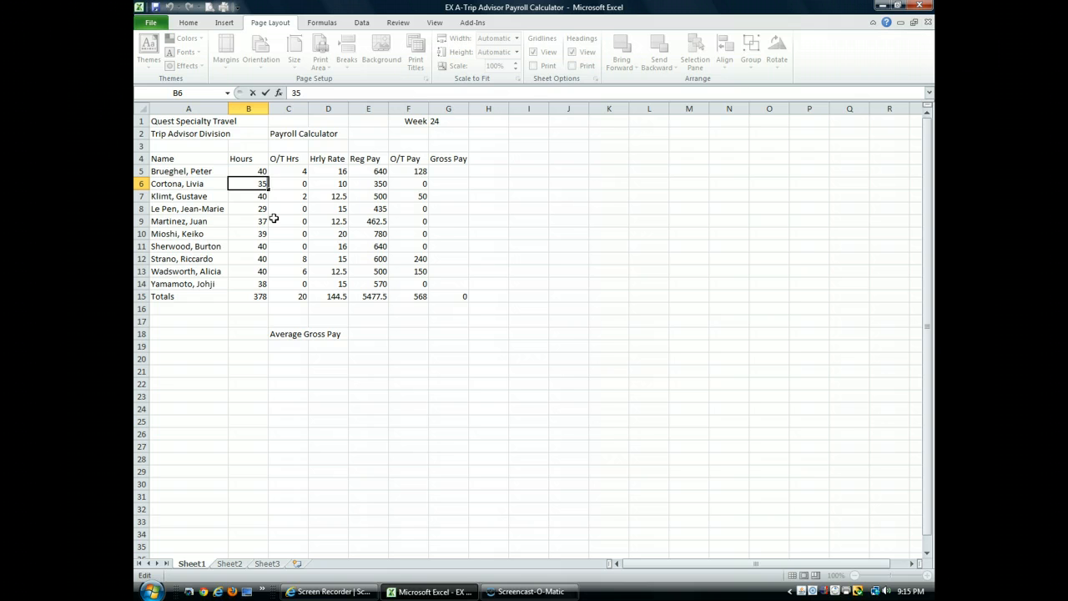
pyautogui.press('BackSpace')
pyautogui.write('8')
pyautogui.press('Return')
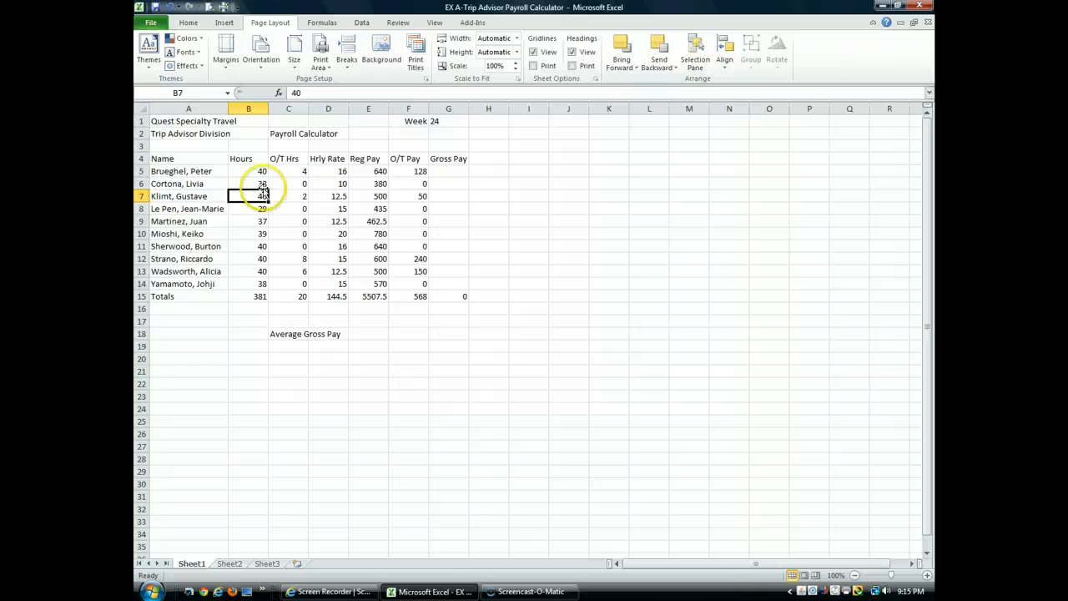
# - Replace the employee's first name in cell A9 with the corrected first name, keeping the surname
pyautogui.click(215, 220)
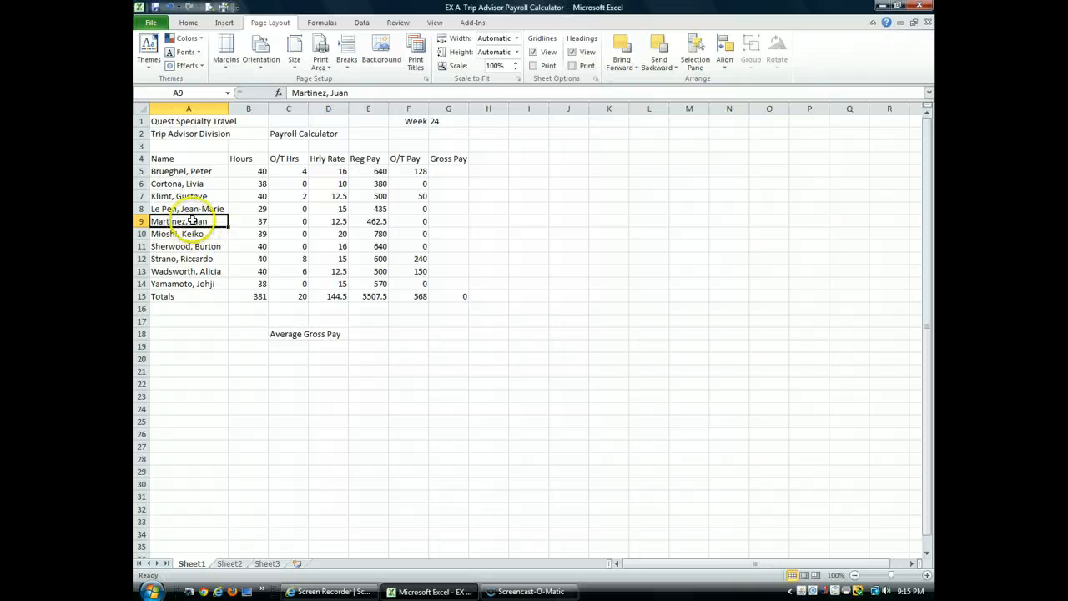
pyautogui.doubleClick(198, 221)
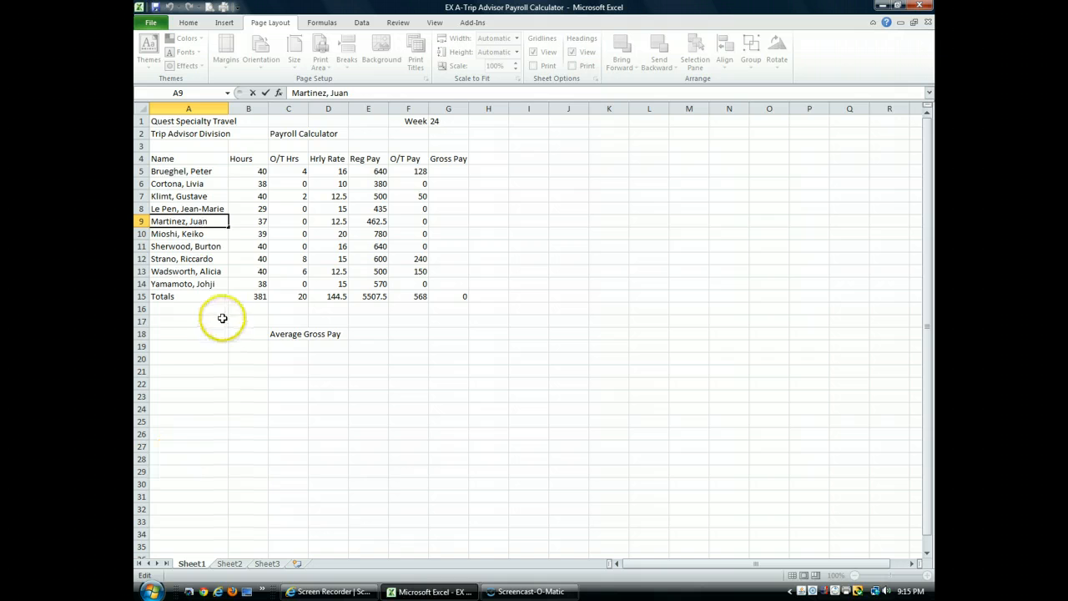
pyautogui.doubleClick(202, 221)
pyautogui.write('Javier')
pyautogui.press('Return')
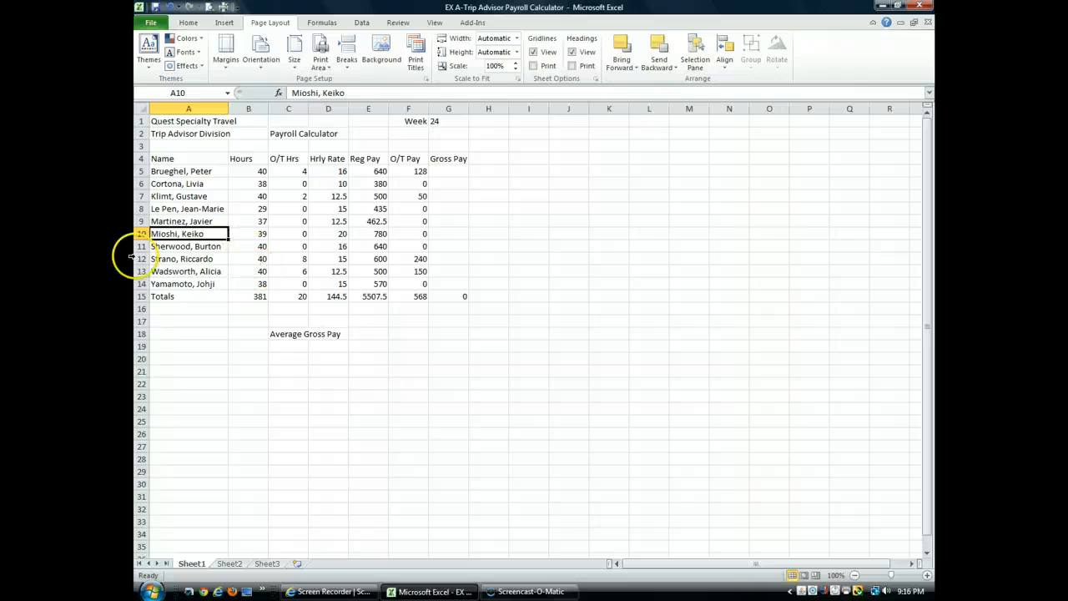
# - Set the O/T Hrs value in cell C12 to 4
pyautogui.doubleClick(302, 259)
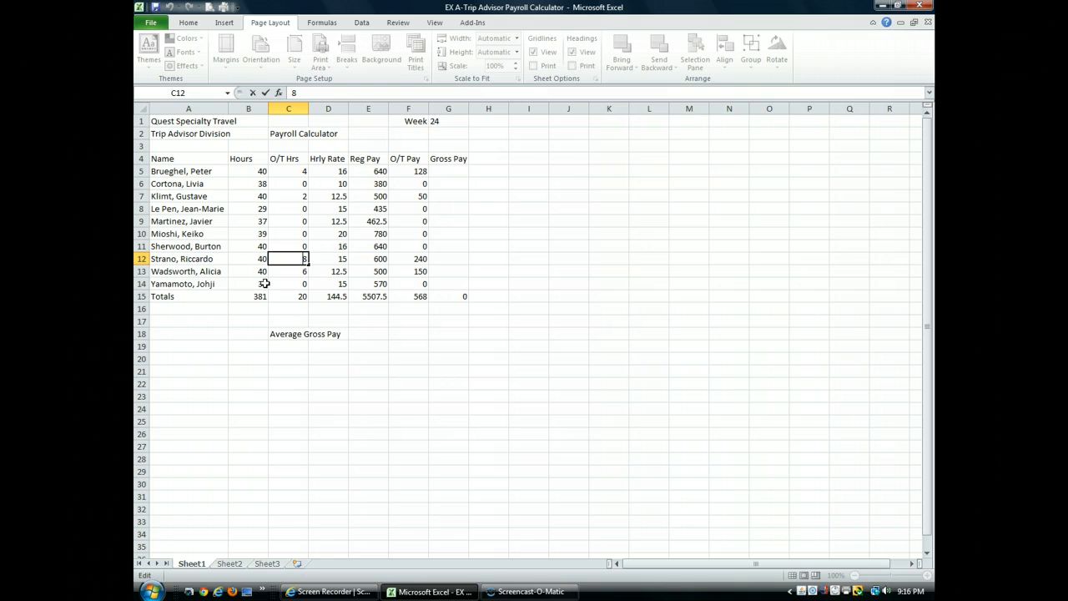
pyautogui.press('F2')
pyautogui.press('F2')
pyautogui.press('F2')
pyautogui.press('F2')
pyautogui.press('F2')
pyautogui.press('F2')
pyautogui.press('F2')
pyautogui.press('F2')
pyautogui.press('F2')
pyautogui.press('F2')
pyautogui.press('F2')
pyautogui.press('F2')
pyautogui.press('F2')
pyautogui.press('F2')
pyautogui.press('F2')
pyautogui.press('F2')
pyautogui.doubleClick(307, 259)
pyautogui.press('BackSpace')
pyautogui.write('4')
pyautogui.press('Return')
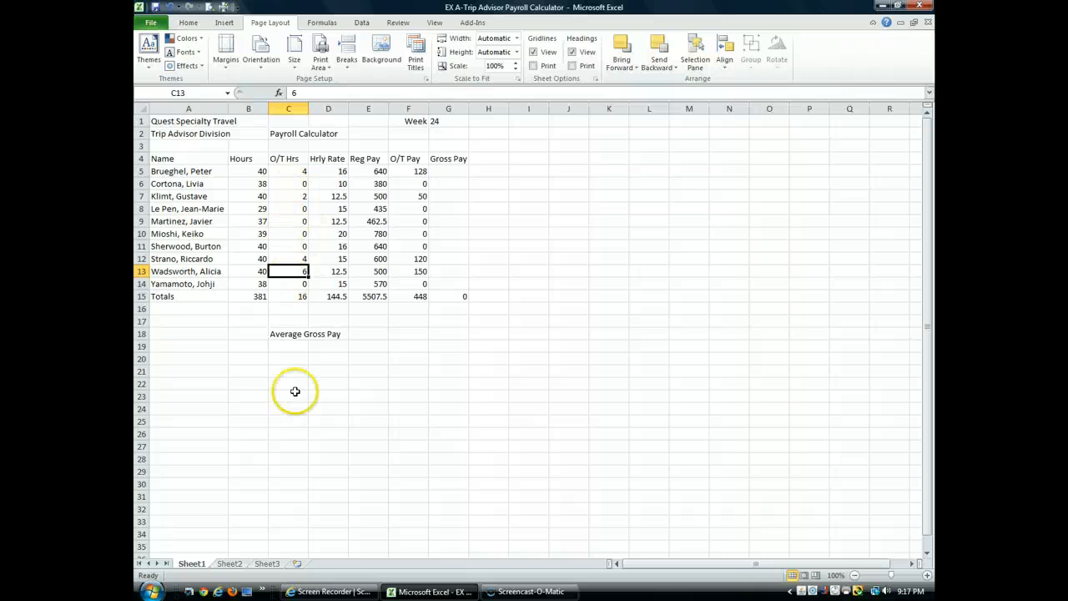
pyautogui.moveTo(546, 594)
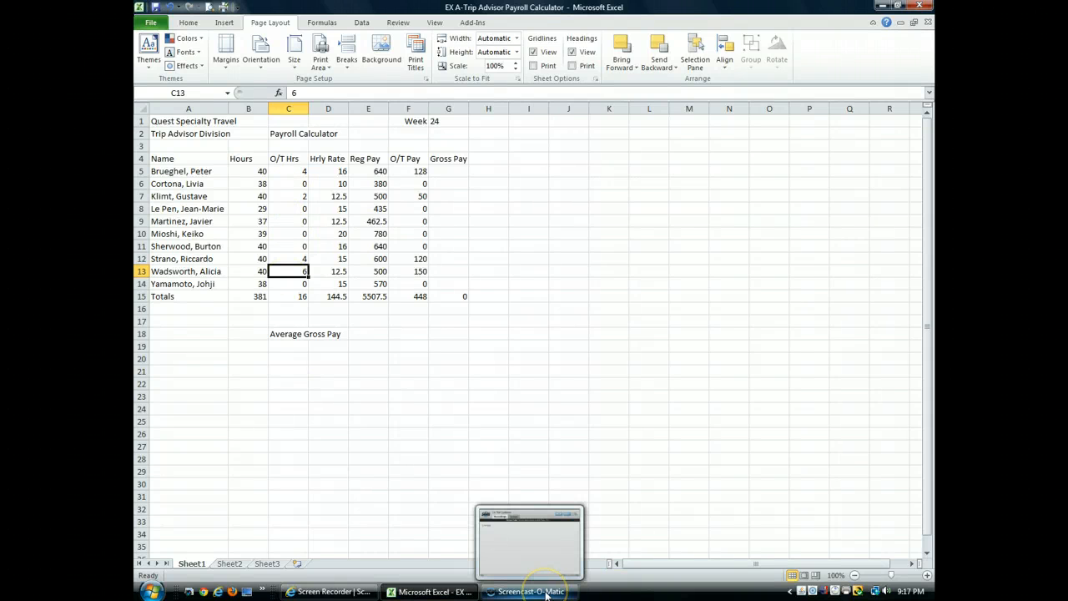